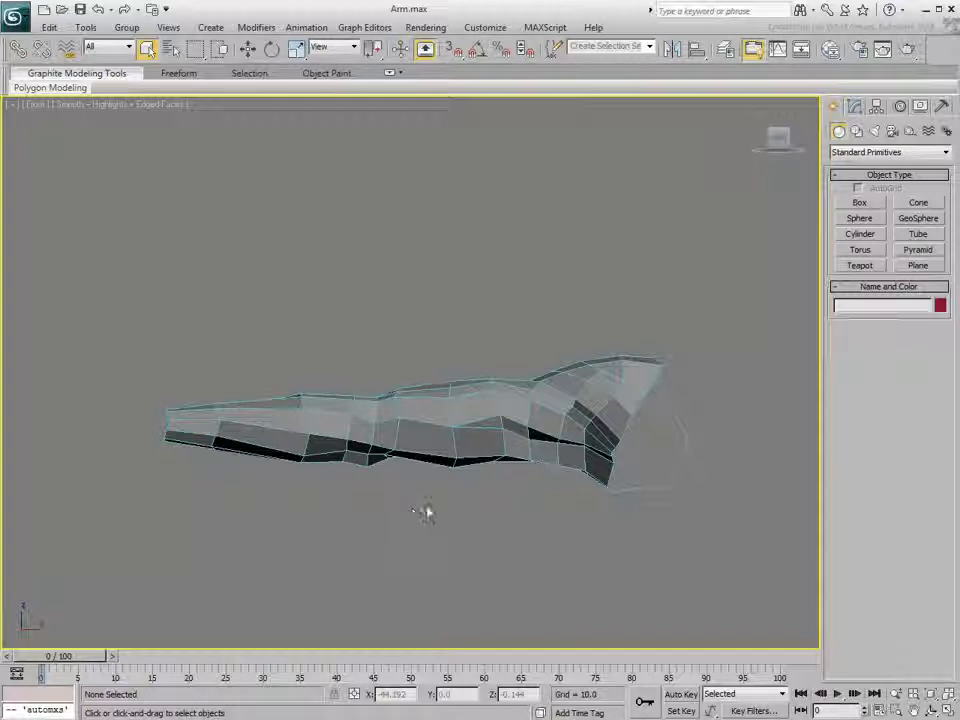
Step: Turn on default lighting and create a bone chain along the arm mesh from the shoulder through the elbow to the wrist
{"action": "left_click", "coordinate": [508, 434]}
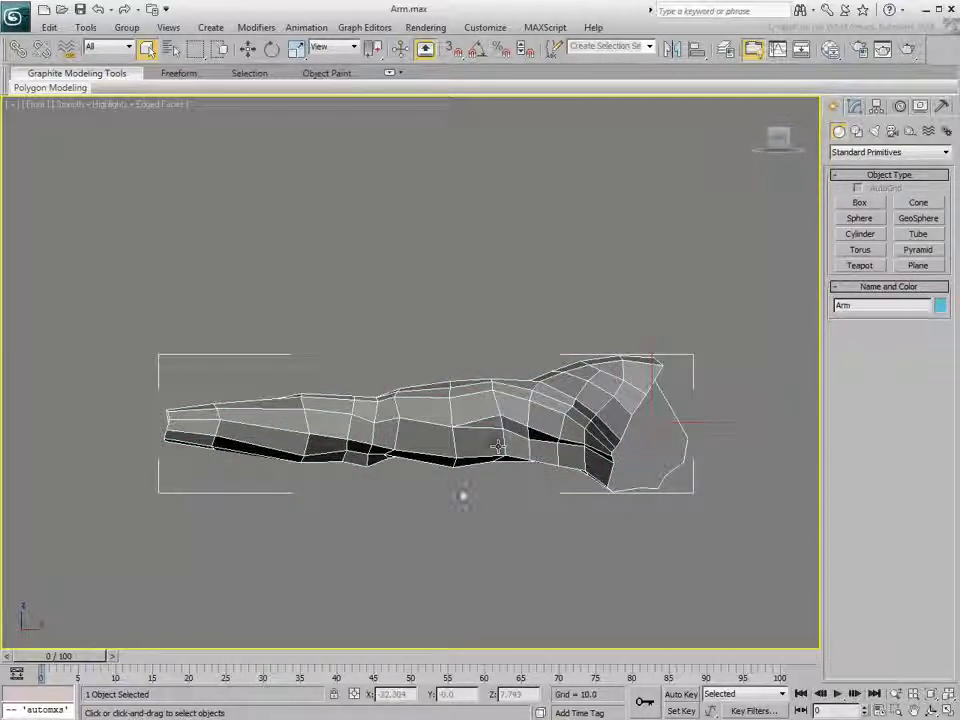
{"action": "key", "text": "ctrl+l"}
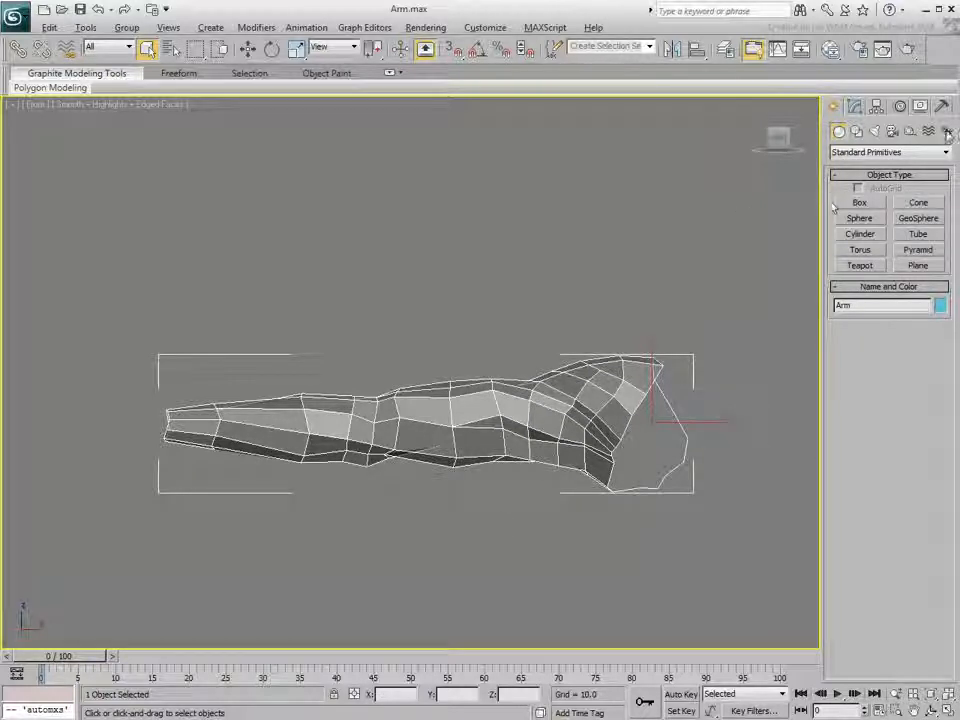
{"action": "left_click", "coordinate": [947, 134]}
{"action": "left_click", "coordinate": [858, 204]}
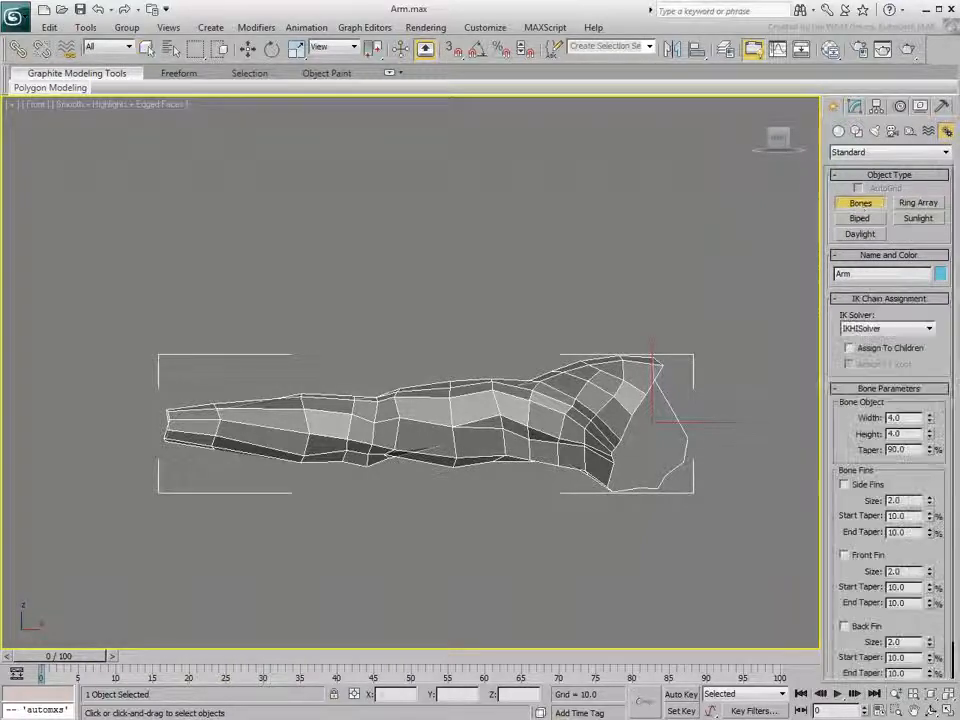
{"action": "left_click", "coordinate": [684, 455]}
{"action": "left_click", "coordinate": [375, 432]}
{"action": "left_click", "coordinate": [156, 431]}
{"action": "right_click", "coordinate": [158, 430]}
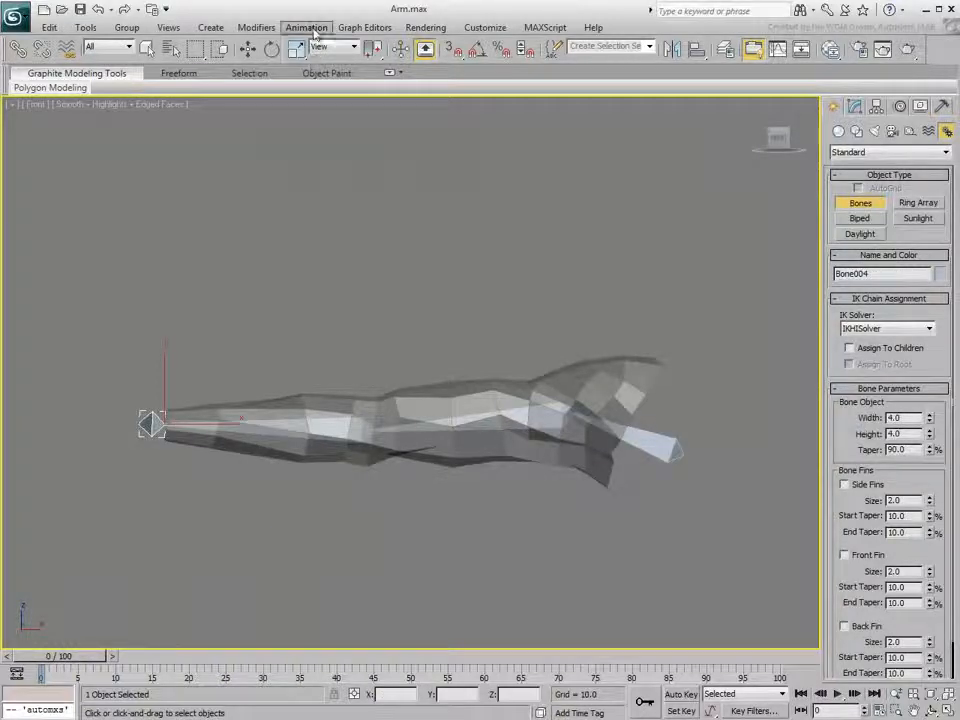
Step: Apply an HI Solver IK chain between the end bone at the wrist and the upper-arm bone
{"action": "left_click", "coordinate": [306, 27]}
{"action": "mouse_move", "coordinate": [330, 90]}
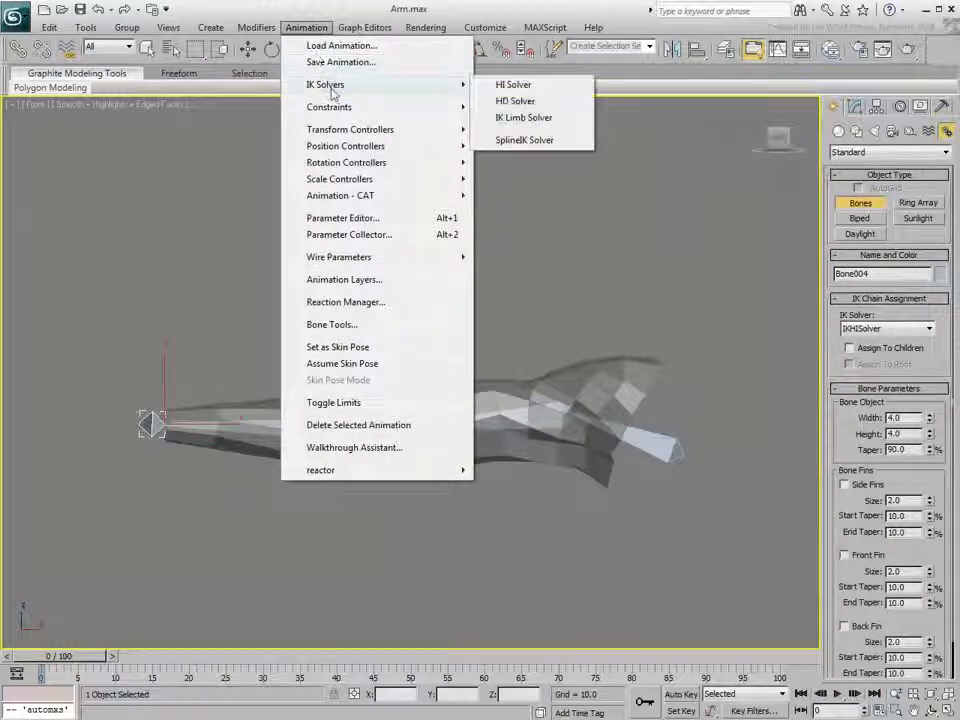
{"action": "left_click", "coordinate": [513, 84]}
{"action": "key", "text": "alt+x"}
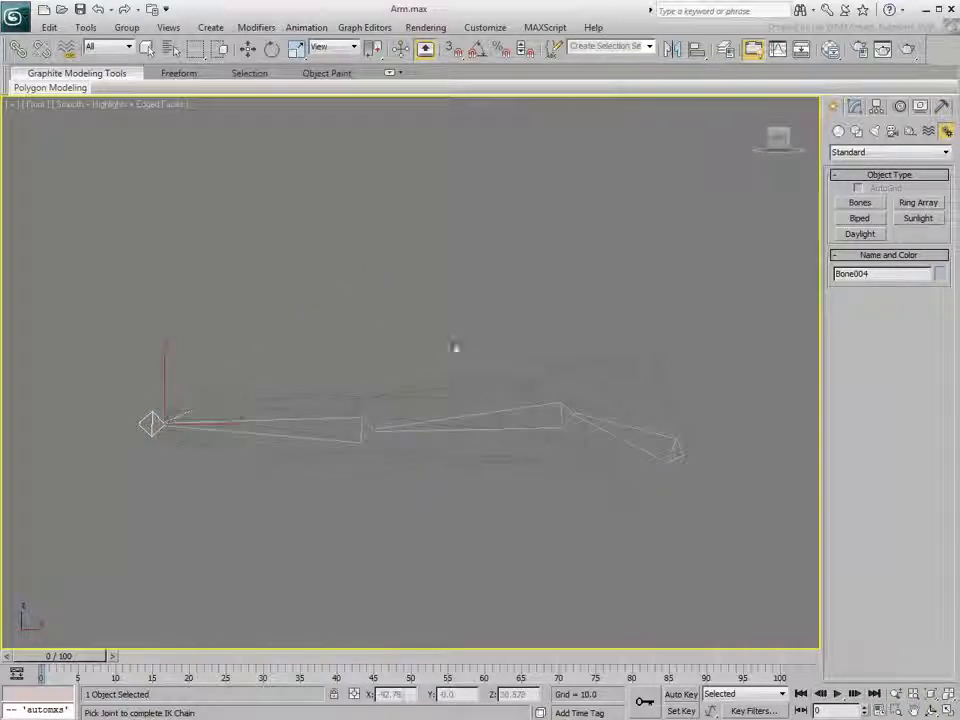
{"action": "left_click", "coordinate": [512, 407]}
{"action": "key", "text": "alt+x"}
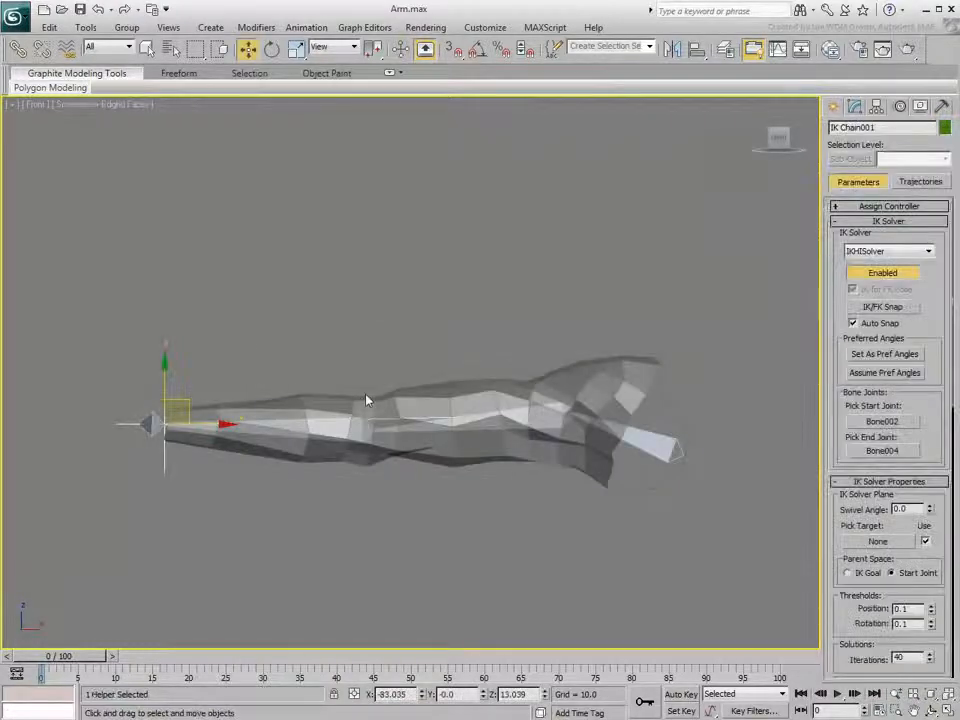
{"action": "mouse_move", "coordinate": [176, 408]}
{"action": "left_mouse_down"}
{"action": "mouse_move", "coordinate": [215, 357]}
{"action": "mouse_move", "coordinate": [354, 366]}
{"action": "mouse_move", "coordinate": [416, 233]}
{"action": "mouse_move", "coordinate": [364, 313]}
{"action": "mouse_move", "coordinate": [216, 292]}
{"action": "mouse_move", "coordinate": [268, 277]}
{"action": "left_mouse_up"}
{"action": "right_click", "coordinate": [270, 277]}
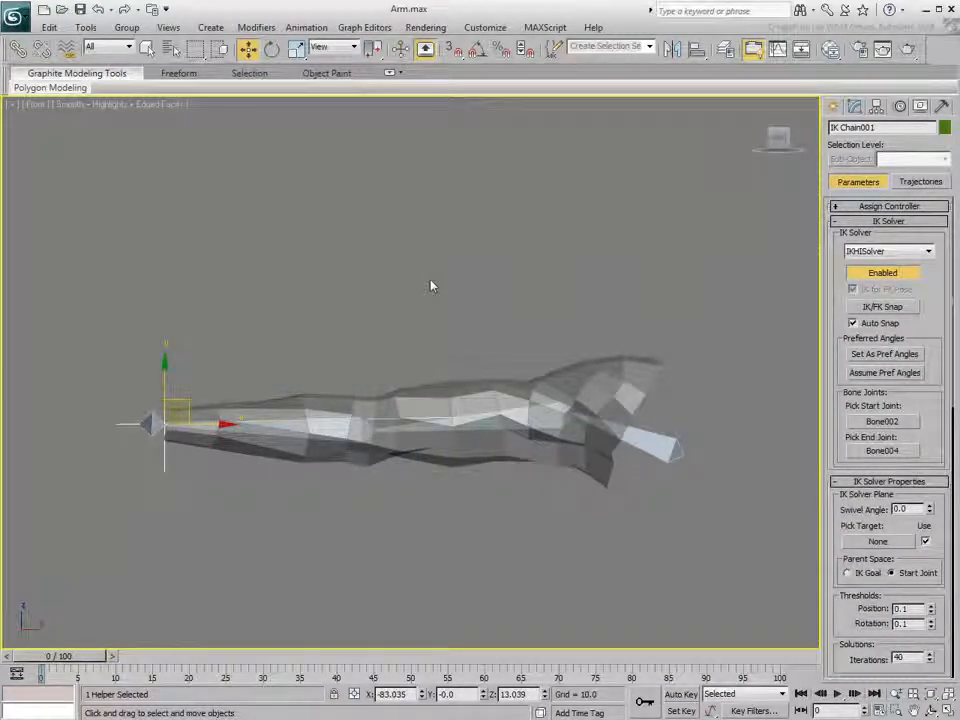
Step: Add a Skin modifier to the Arm mesh
{"action": "left_click", "coordinate": [452, 388]}
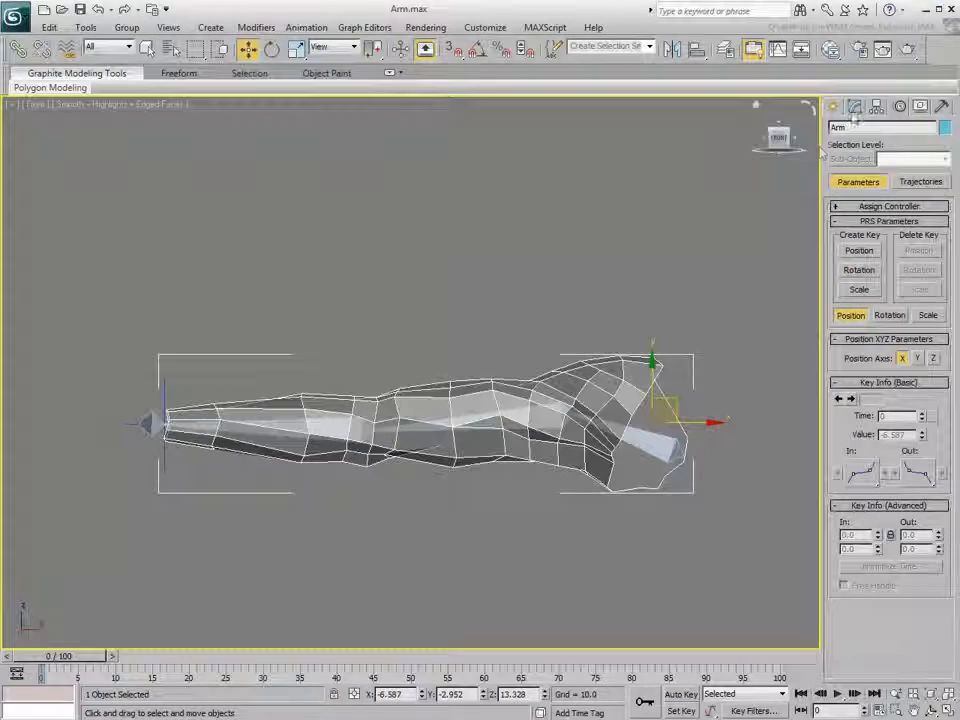
{"action": "left_click", "coordinate": [855, 106]}
{"action": "left_click", "coordinate": [885, 147]}
{"action": "scroll", "coordinate": [877, 322], "scroll_direction": "down", "scroll_amount": 15}
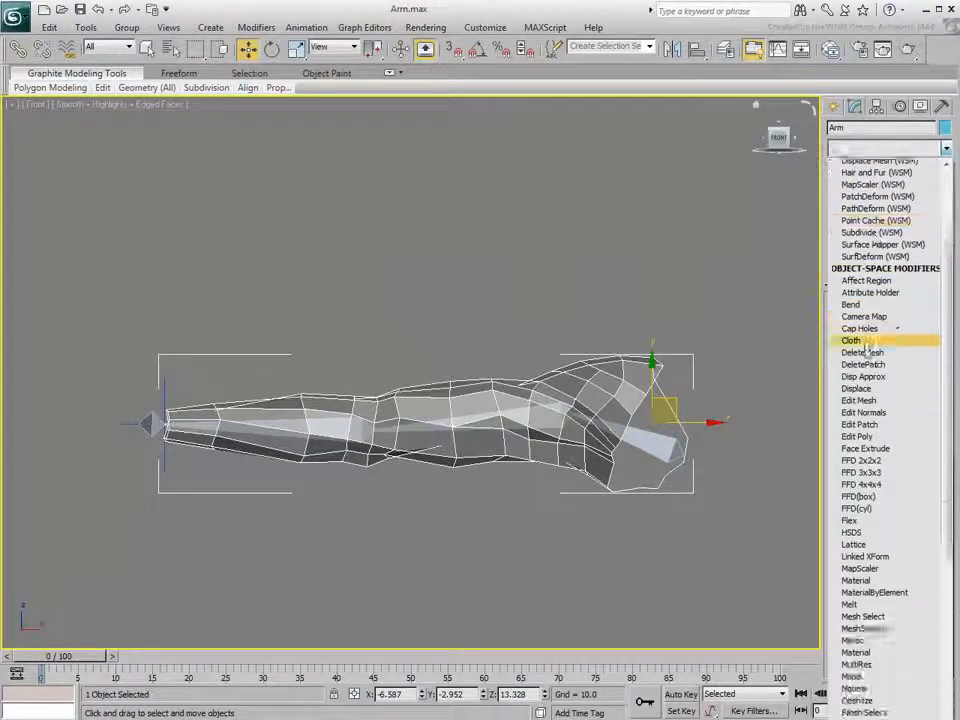
{"action": "left_click", "coordinate": [872, 499]}
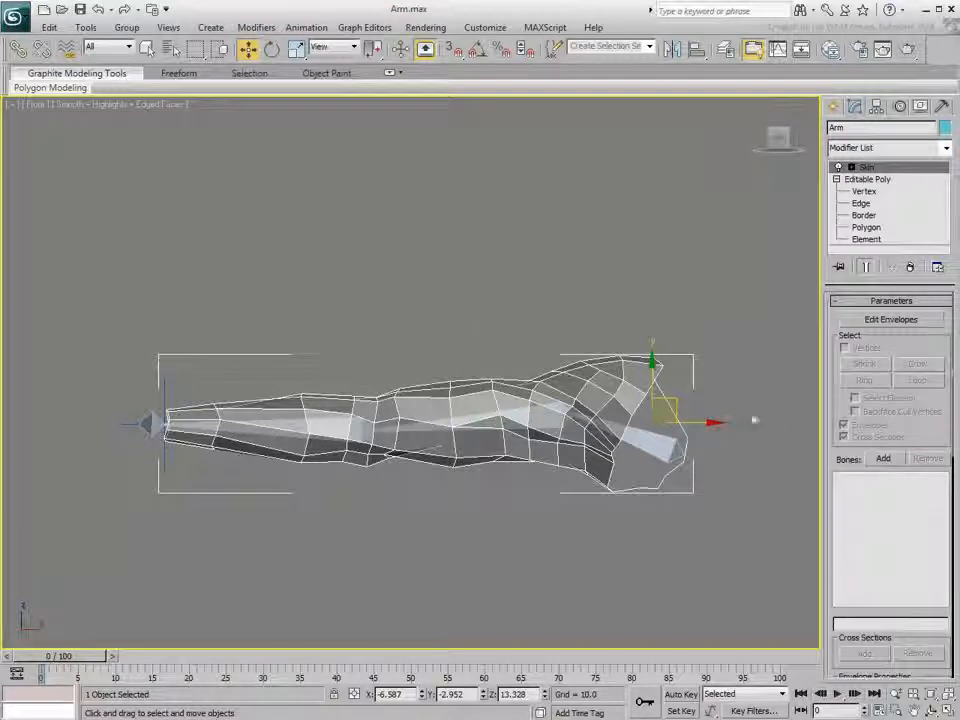
Step: Add Bone001, Bone002 and Bone003 to the arm's Skin modifier and switch off the mesh's see-through display
{"action": "left_click", "coordinate": [882, 458]}
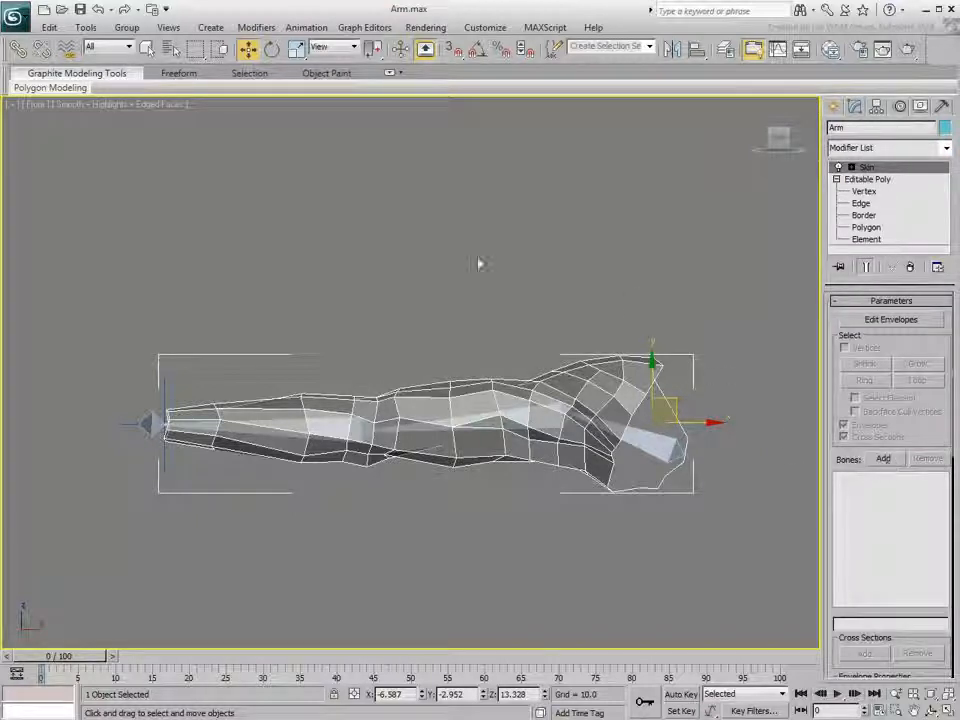
{"action": "left_click_drag", "start_coordinate": [74, 131], "coordinate": [75, 156]}
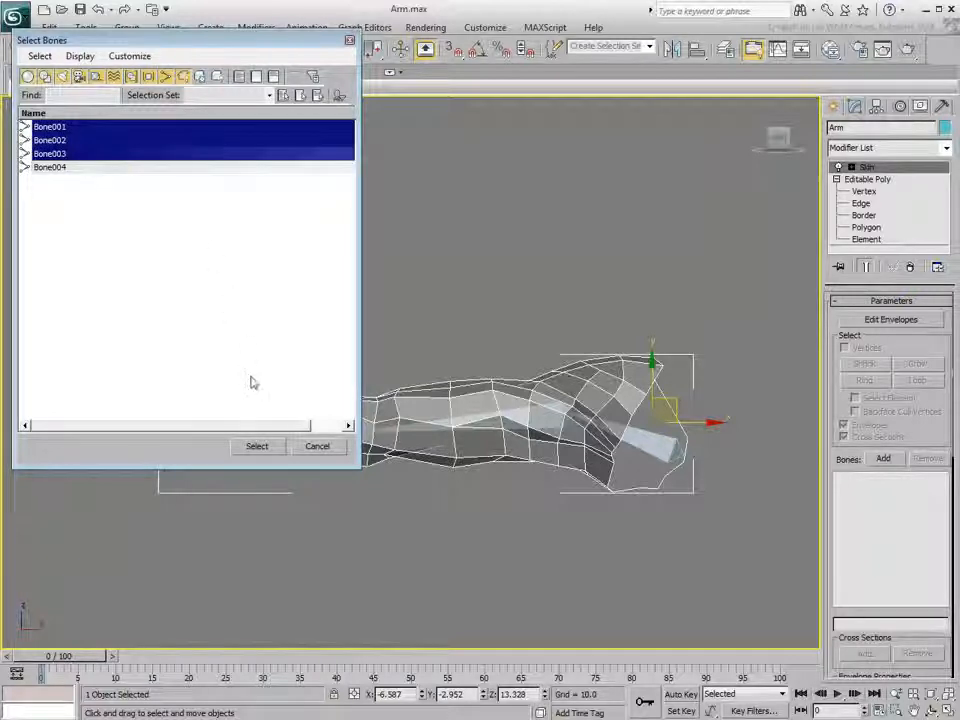
{"action": "left_click", "coordinate": [256, 446]}
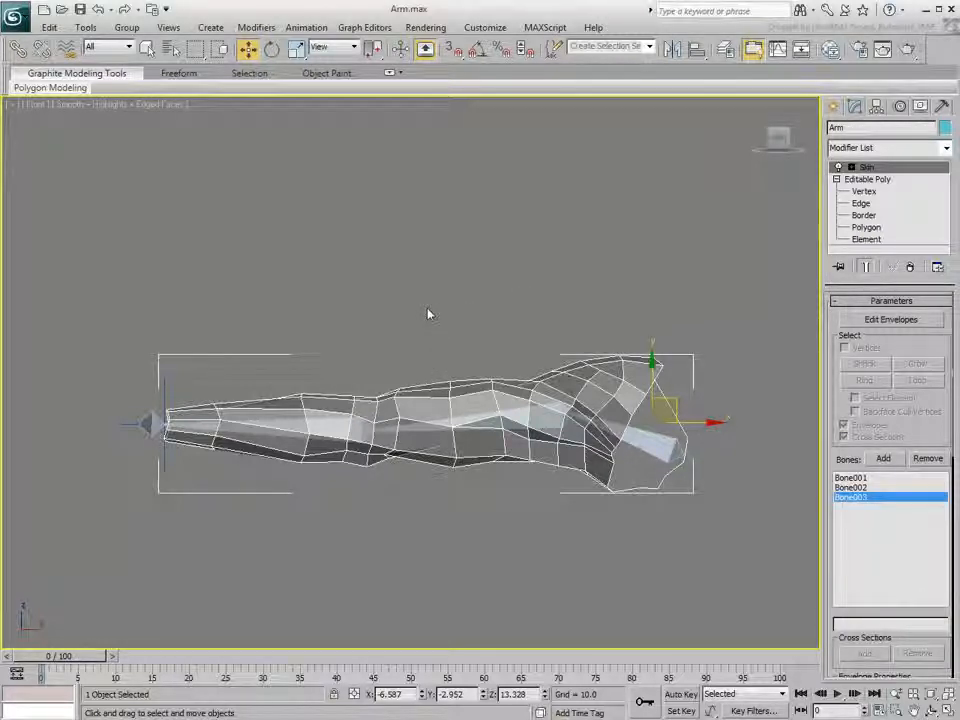
{"action": "key", "text": "alt+x"}
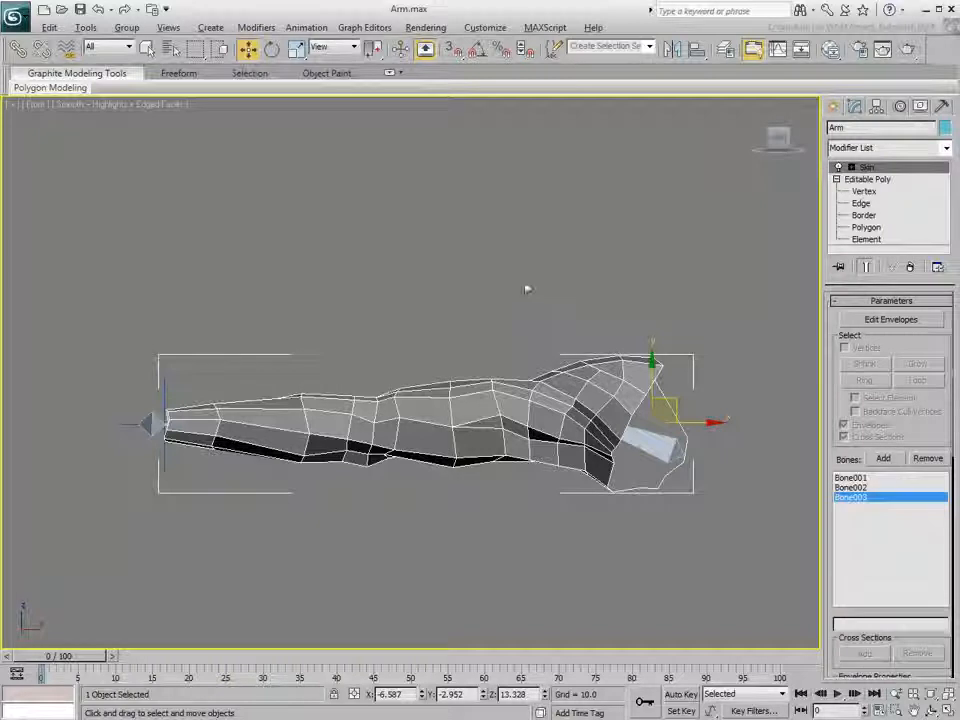
Step: Create a position key without rotation for the wrist IK goal at frame 0, and copy it to frame 5
{"action": "left_click", "coordinate": [170, 390]}
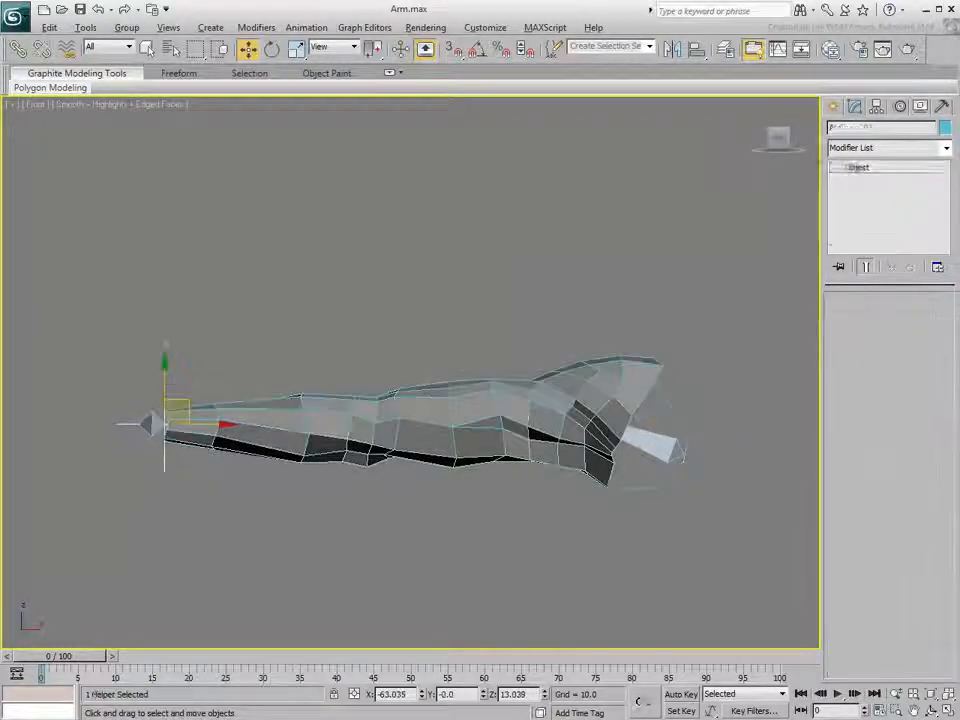
{"action": "mouse_move", "coordinate": [178, 402]}
{"action": "left_mouse_down"}
{"action": "mouse_move", "coordinate": [271, 319]}
{"action": "mouse_move", "coordinate": [452, 193]}
{"action": "mouse_move", "coordinate": [598, 146]}
{"action": "mouse_move", "coordinate": [478, 169]}
{"action": "mouse_move", "coordinate": [350, 276]}
{"action": "mouse_move", "coordinate": [333, 424]}
{"action": "mouse_move", "coordinate": [347, 448]}
{"action": "mouse_move", "coordinate": [381, 302]}
{"action": "mouse_move", "coordinate": [583, 146]}
{"action": "mouse_move", "coordinate": [617, 139]}
{"action": "mouse_move", "coordinate": [465, 221]}
{"action": "mouse_move", "coordinate": [376, 398]}
{"action": "mouse_move", "coordinate": [360, 315]}
{"action": "mouse_move", "coordinate": [411, 251]}
{"action": "mouse_move", "coordinate": [175, 410]}
{"action": "left_mouse_up"}
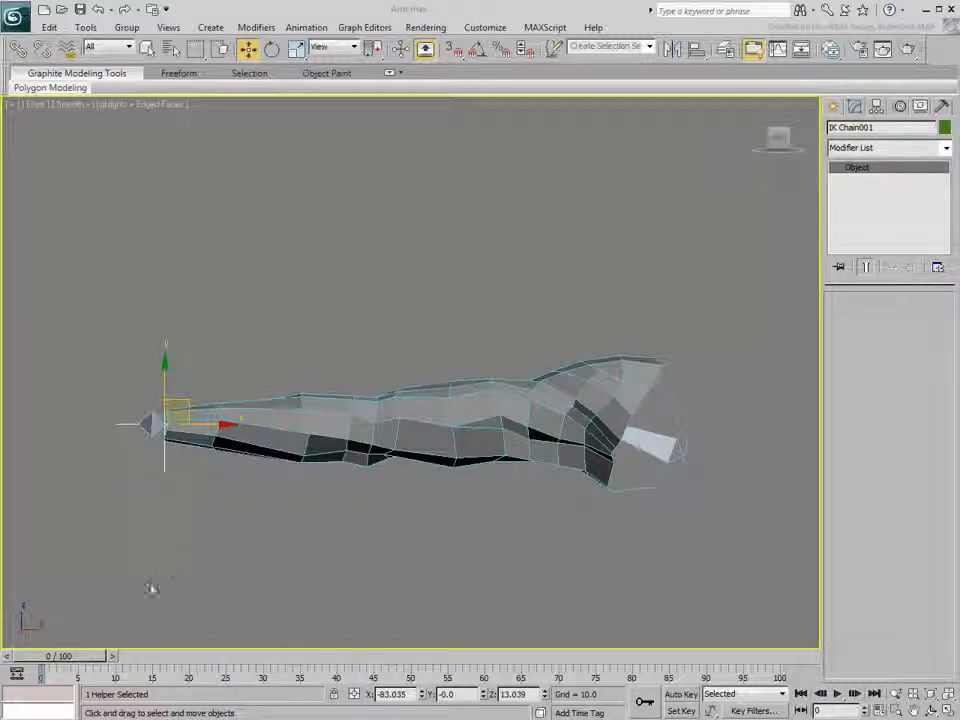
{"action": "right_click", "coordinate": [64, 660]}
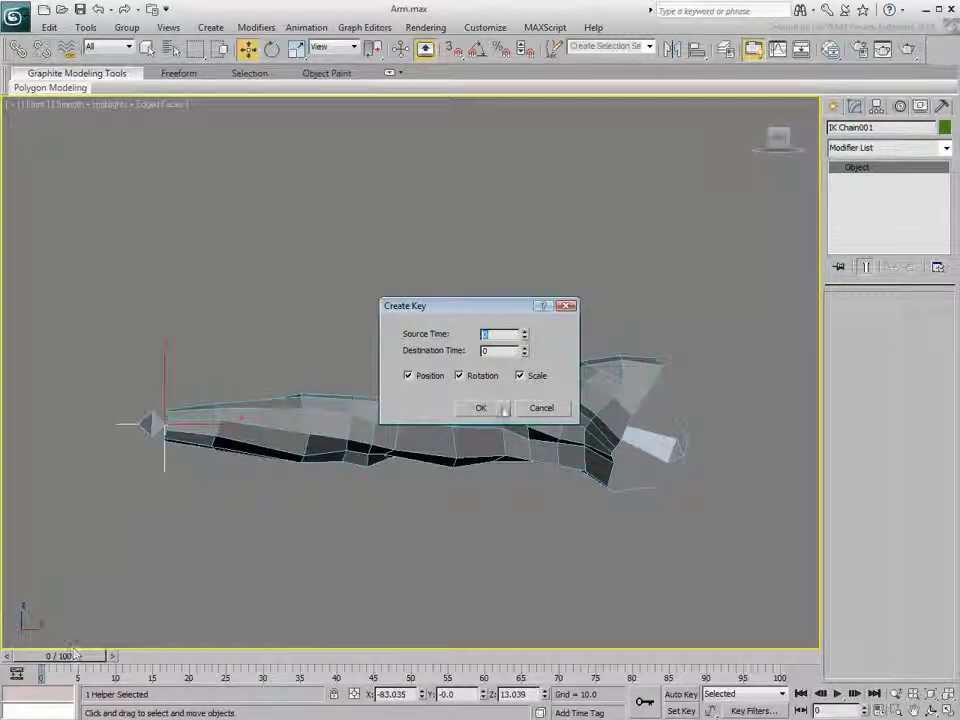
{"action": "left_click", "coordinate": [468, 379]}
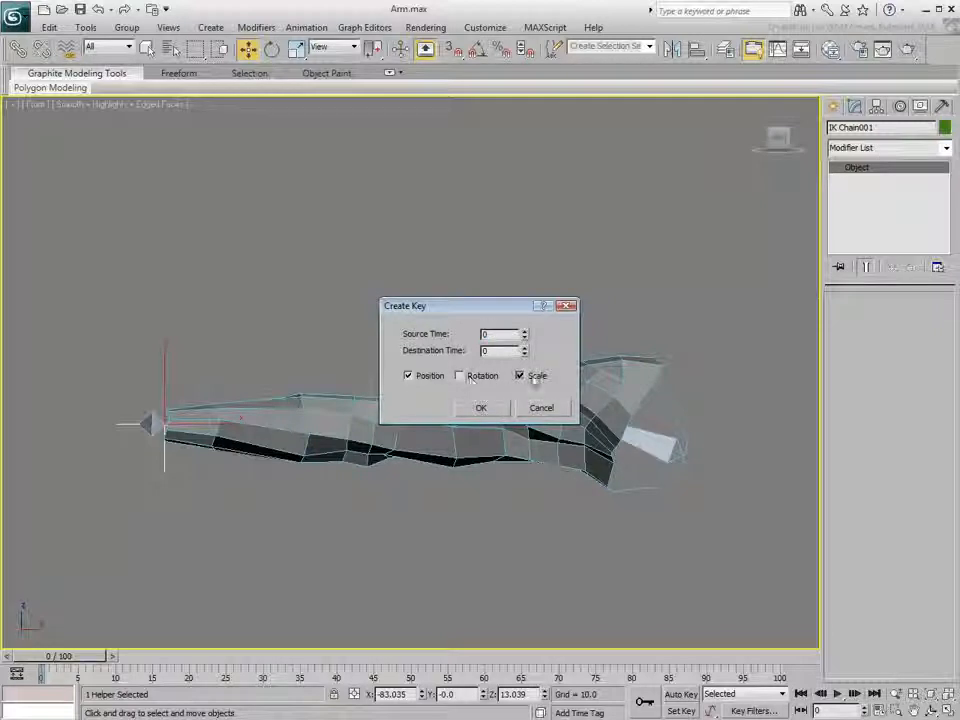
{"action": "left_click", "coordinate": [481, 408]}
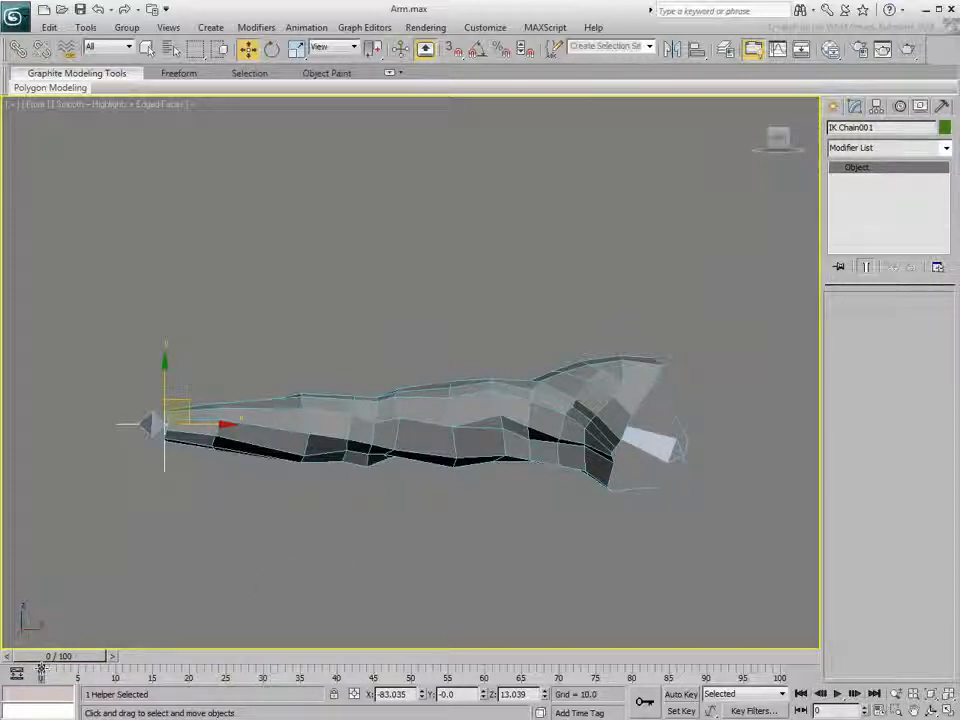
{"action": "left_click_drag", "start_coordinate": [41, 668], "coordinate": [77, 681], "text": "shift"}
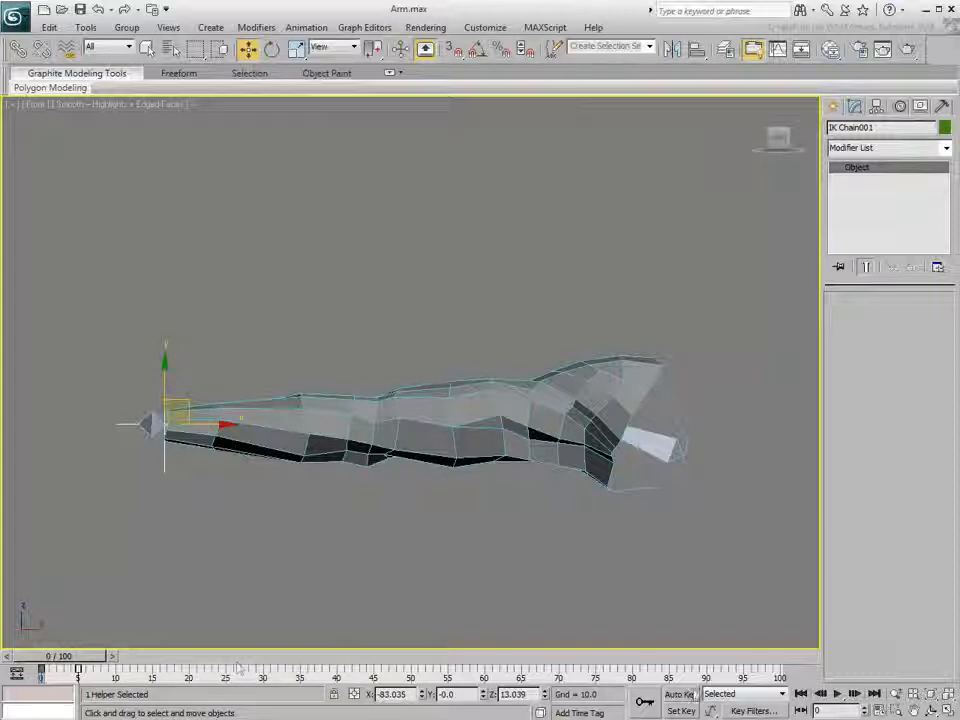
Step: With Auto Key on, raise the IK goal to about Z 57 at frame 30 and lower it to about Z -1 at frame 60
{"action": "key", "text": "n"}
{"action": "left_click_drag", "start_coordinate": [64, 657], "coordinate": [268, 657]}
{"action": "key", "text": "w"}
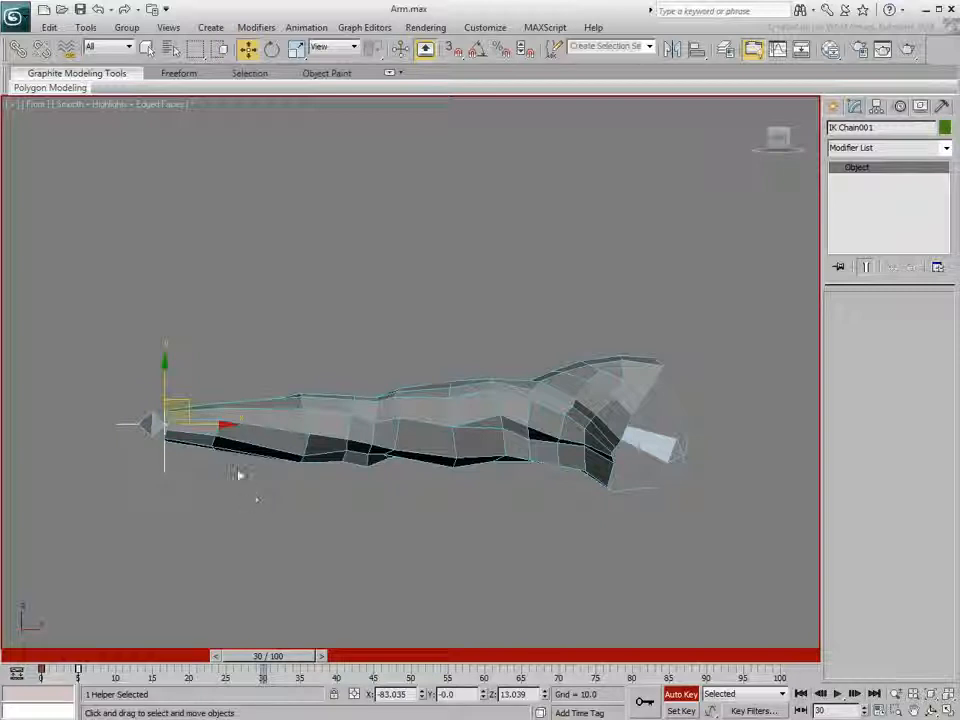
{"action": "left_click_drag", "start_coordinate": [200, 407], "coordinate": [590, 120]}
{"action": "left_click_drag", "start_coordinate": [276, 663], "coordinate": [486, 666]}
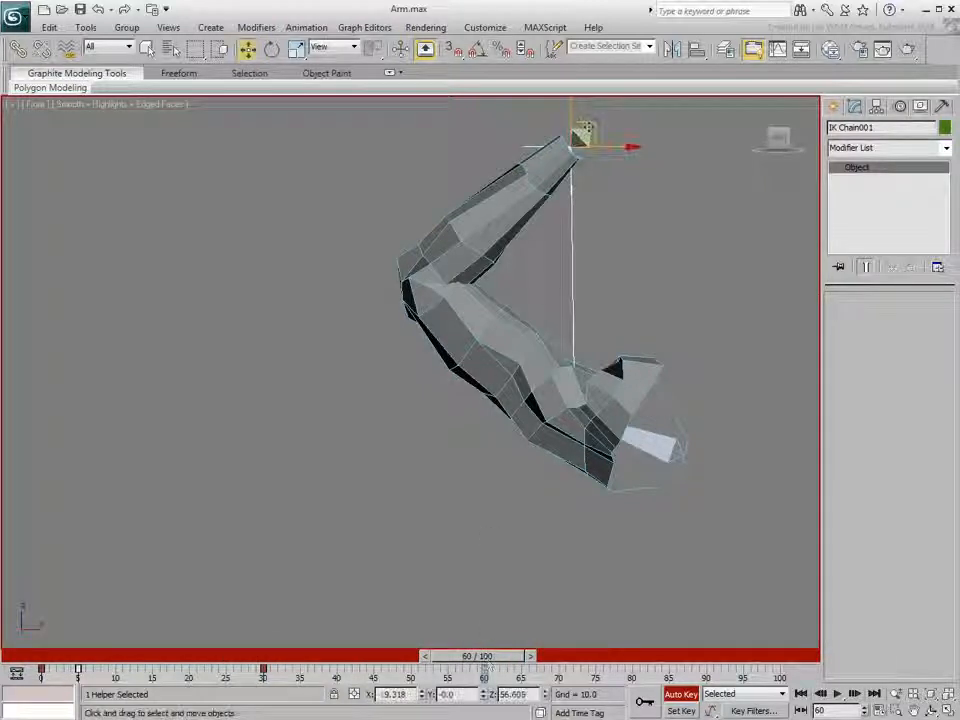
{"action": "left_click_drag", "start_coordinate": [580, 138], "coordinate": [403, 487]}
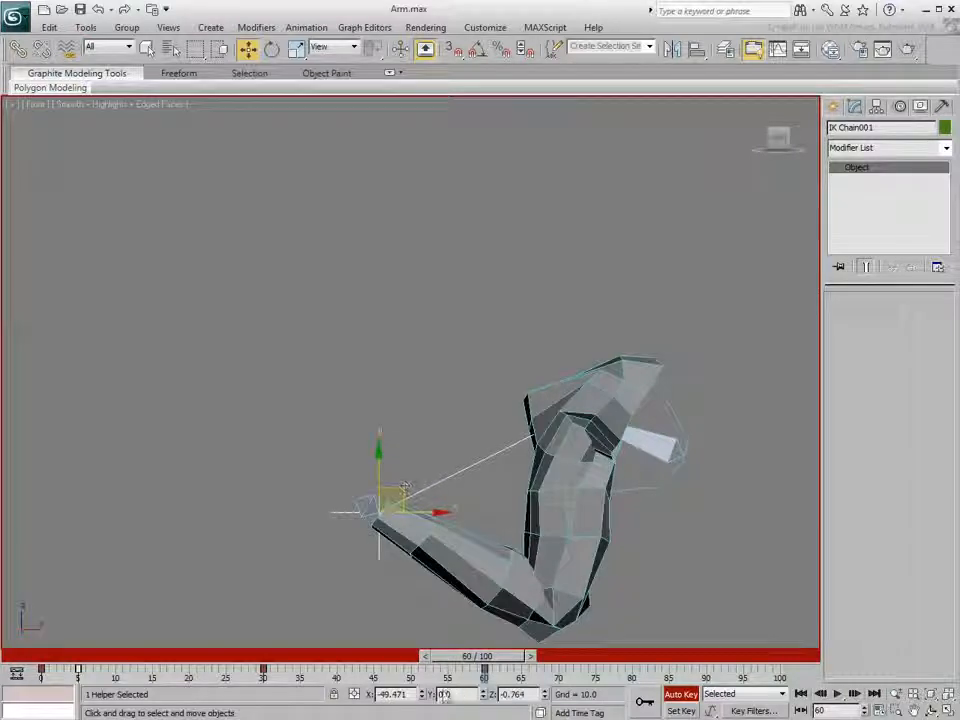
Step: Copy the IK goal's frame 5 key to frame 90, return to frame 0 and turn off Auto Key
{"action": "left_click_drag", "start_coordinate": [77, 670], "coordinate": [706, 670], "text": "shift"}
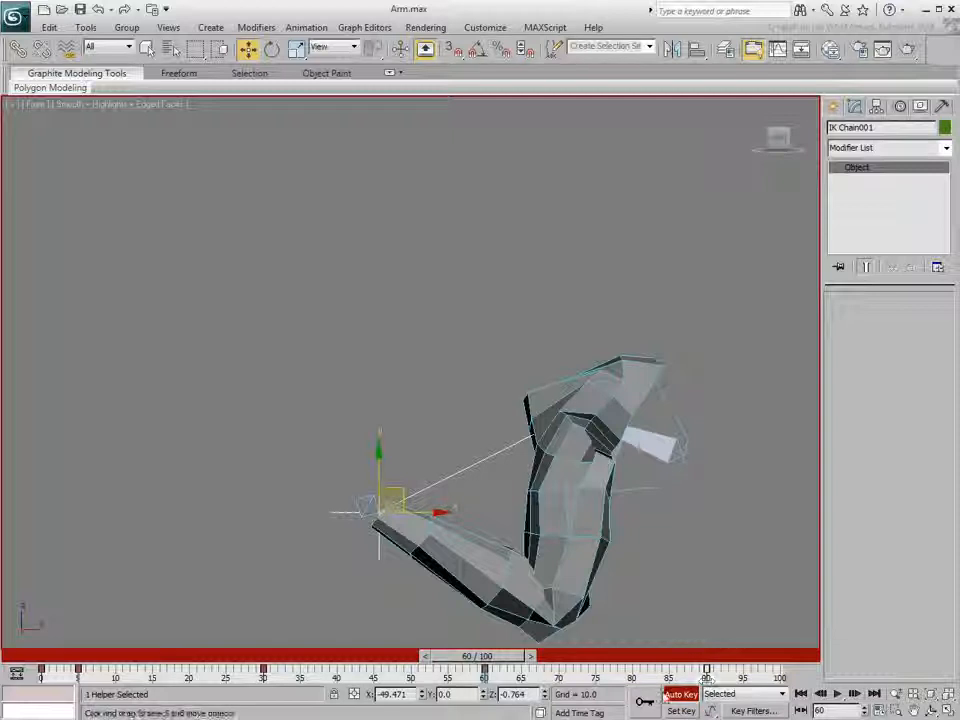
{"action": "left_click_drag", "start_coordinate": [482, 656], "coordinate": [8, 637]}
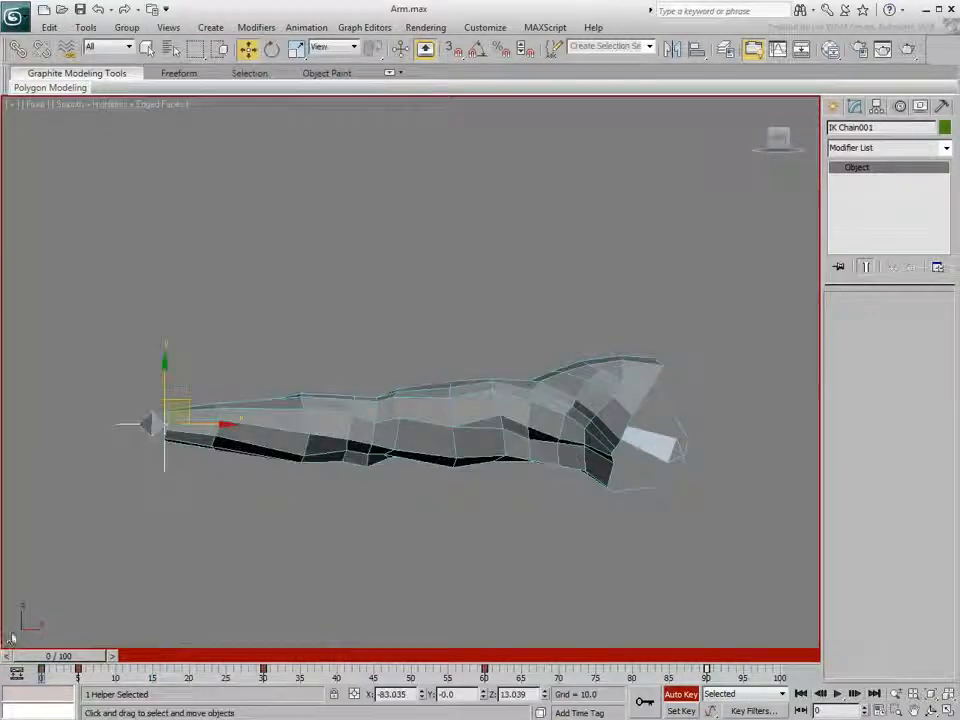
{"action": "left_click", "coordinate": [681, 695]}
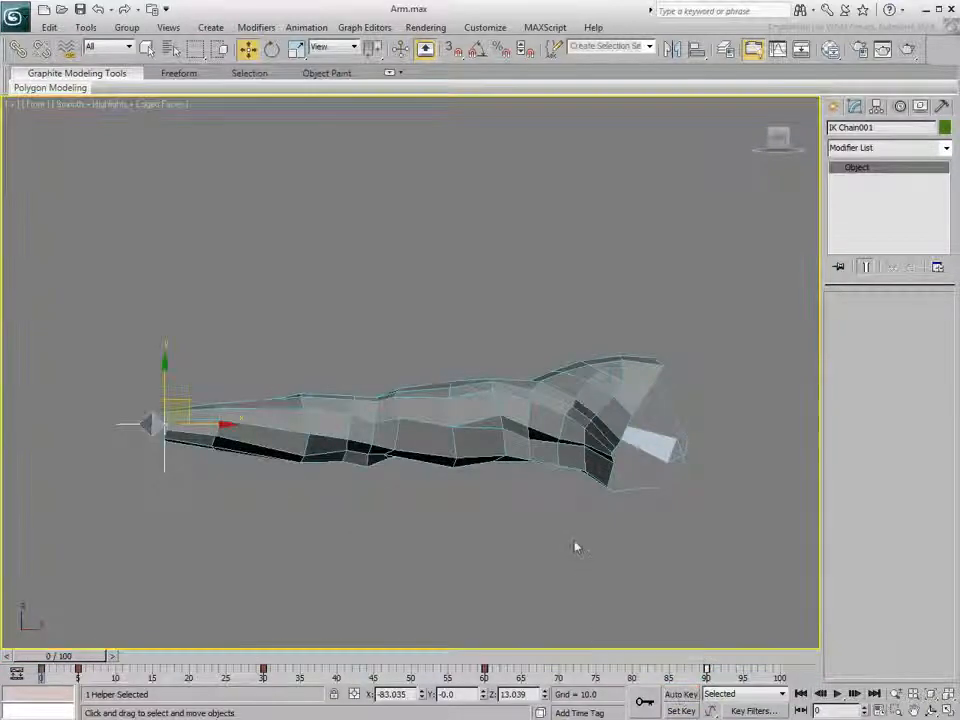
Step: Enter envelope editing for the Arm mesh's skin and review the influence areas of Bone001, Bone002 and Bone003
{"action": "left_click", "coordinate": [457, 462]}
{"action": "left_click", "coordinate": [876, 320]}
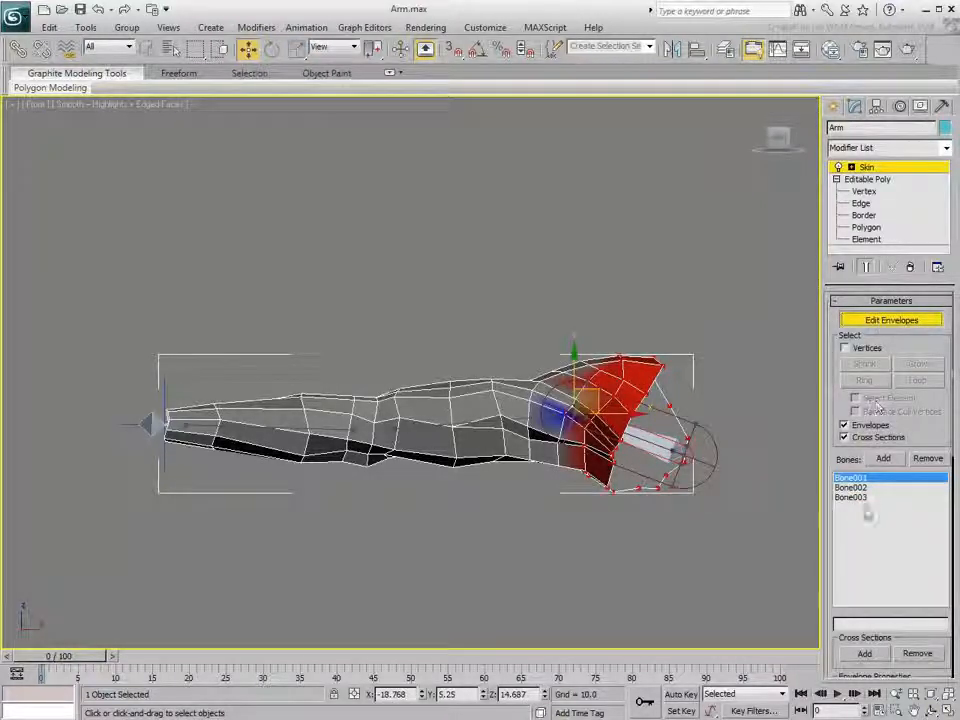
{"action": "left_click", "coordinate": [862, 487]}
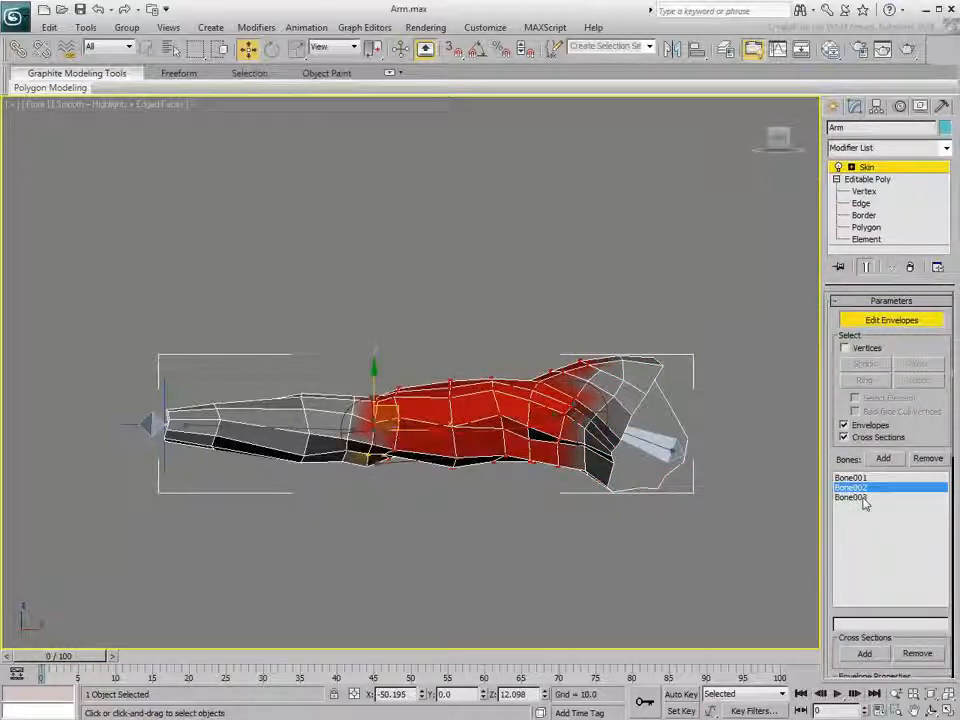
{"action": "left_click", "coordinate": [852, 497]}
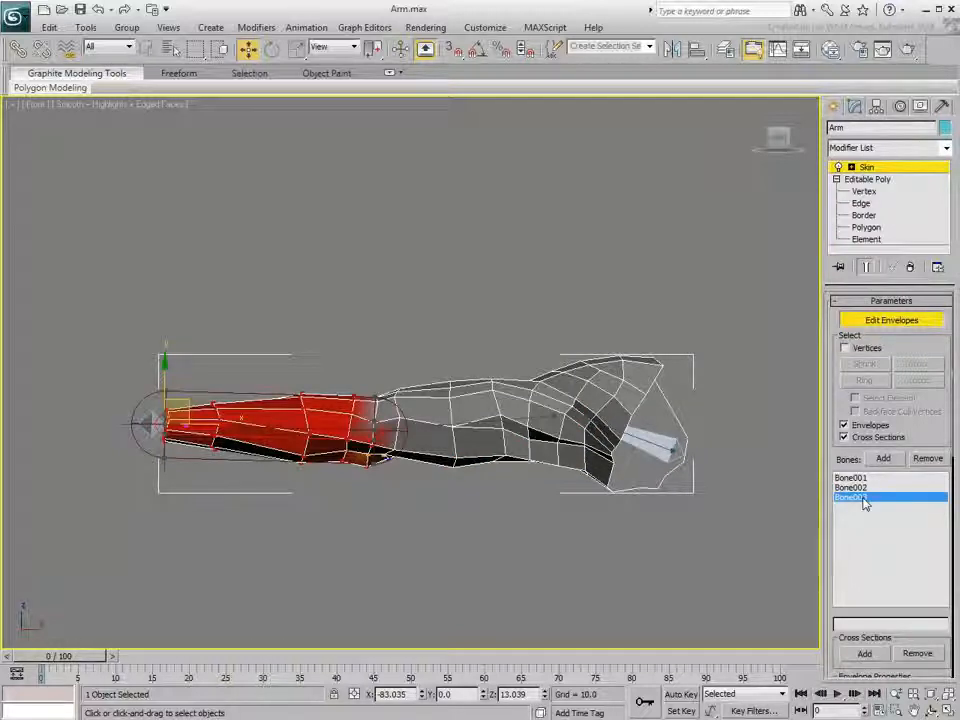
Step: Enlarge the elbow ends of the Bone002 and Bone003 envelopes so they cover the vertices around the elbow
{"action": "left_click", "coordinate": [866, 488]}
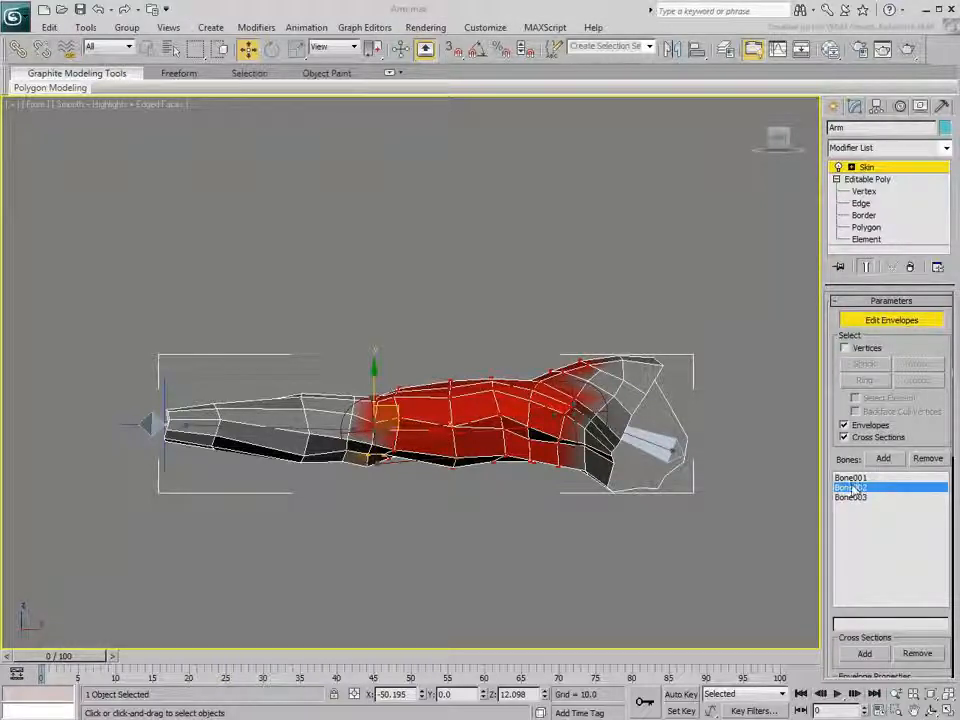
{"action": "left_click", "coordinate": [378, 468]}
{"action": "left_click_drag", "start_coordinate": [376, 470], "coordinate": [376, 471]}
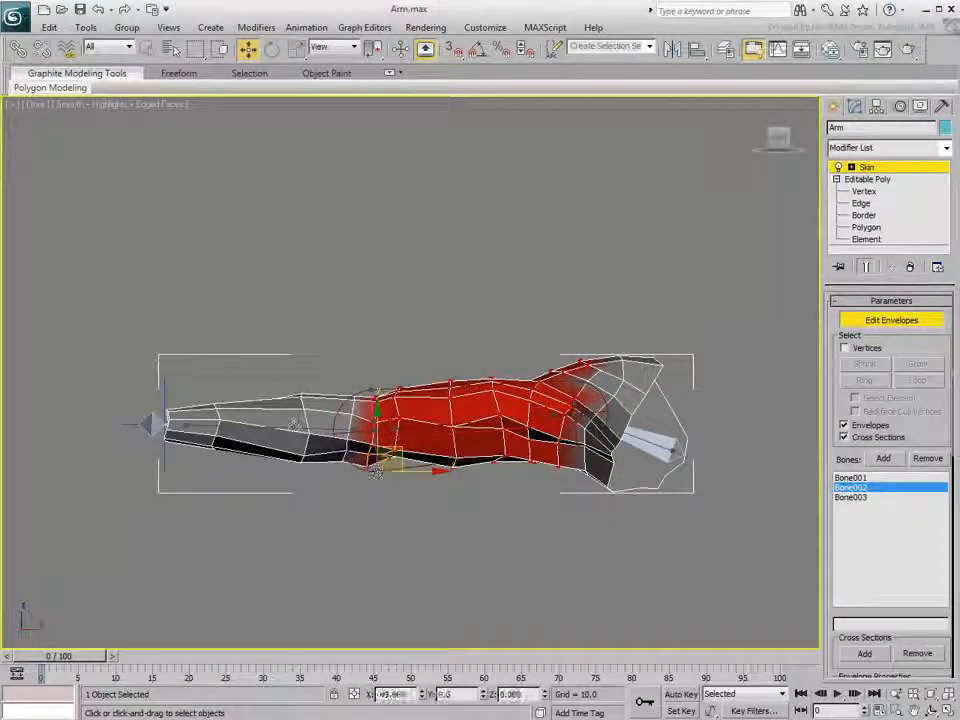
{"action": "left_click", "coordinate": [376, 470]}
{"action": "left_click_drag", "start_coordinate": [372, 474], "coordinate": [372, 478]}
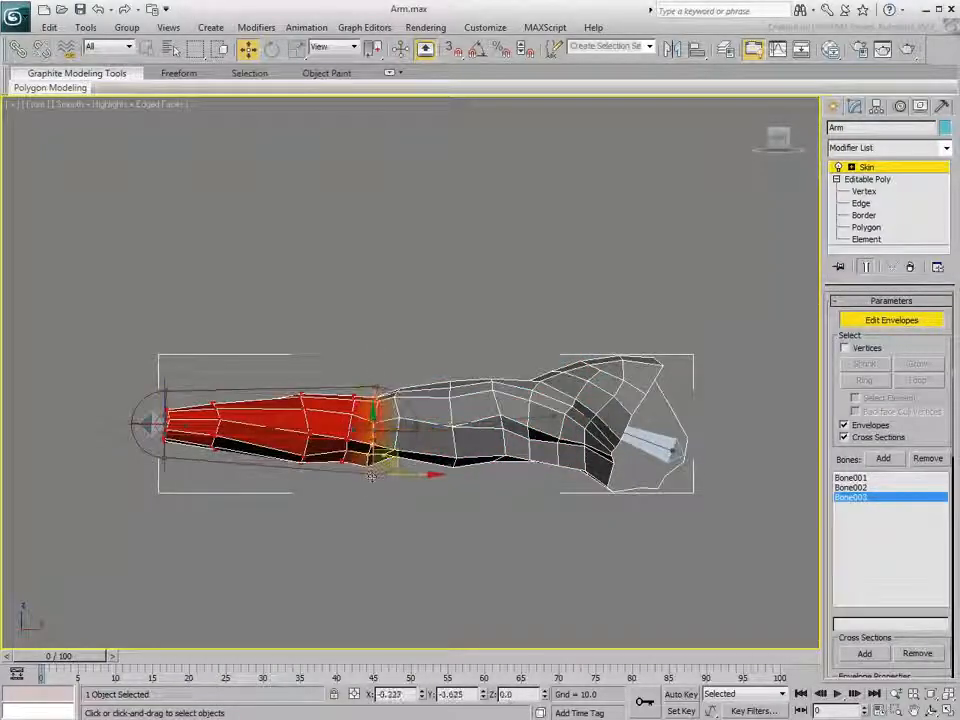
Step: Adjust the Bone002 and Bone001 envelopes around the shoulder and leave envelope editing
{"action": "left_click", "coordinate": [495, 420]}
{"action": "left_click_drag", "start_coordinate": [636, 412], "coordinate": [528, 472]}
{"action": "left_click", "coordinate": [649, 442]}
{"action": "left_click", "coordinate": [904, 320]}
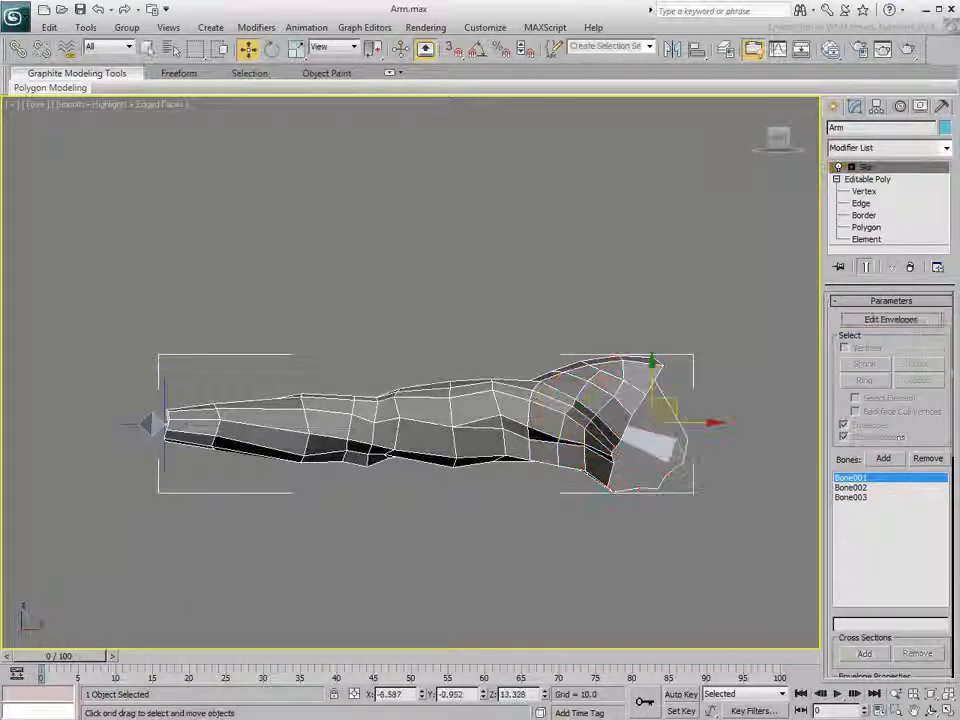